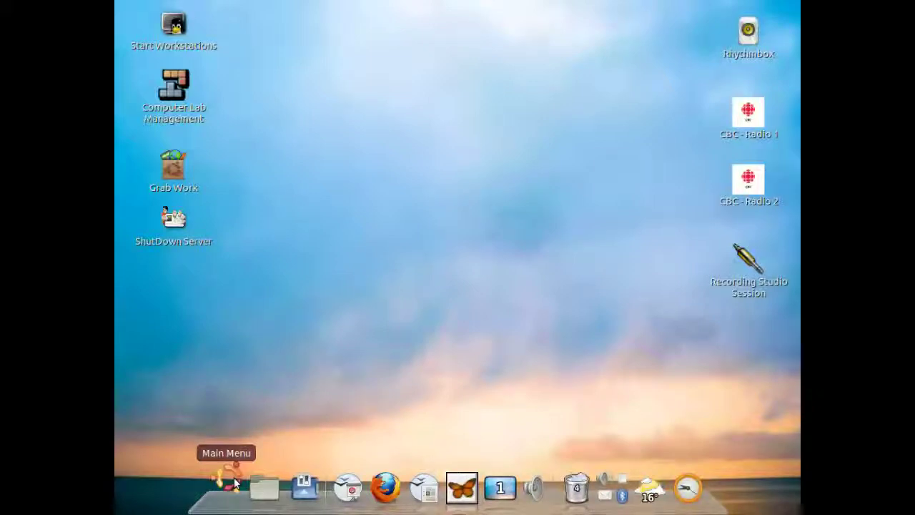
Launch the Cheese webcam program from the Sound & Video applications.
left_click(227, 483)
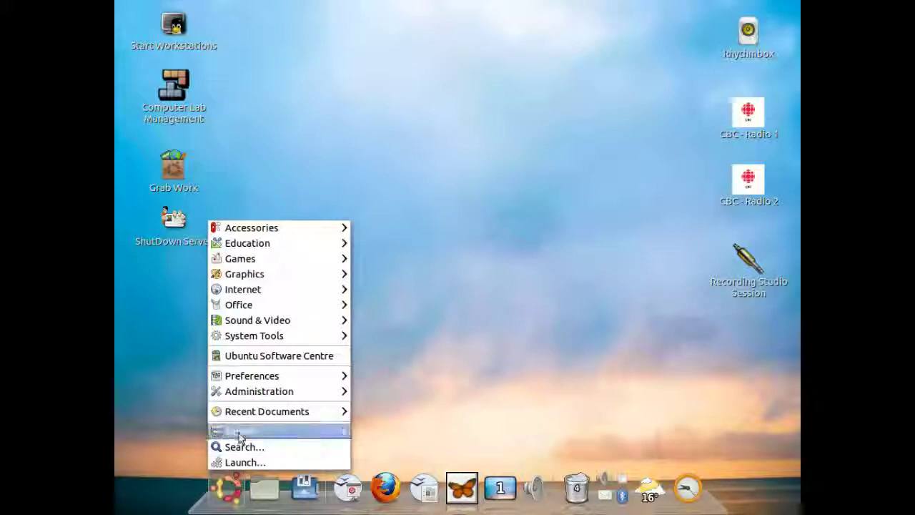
mouse_move(251, 326)
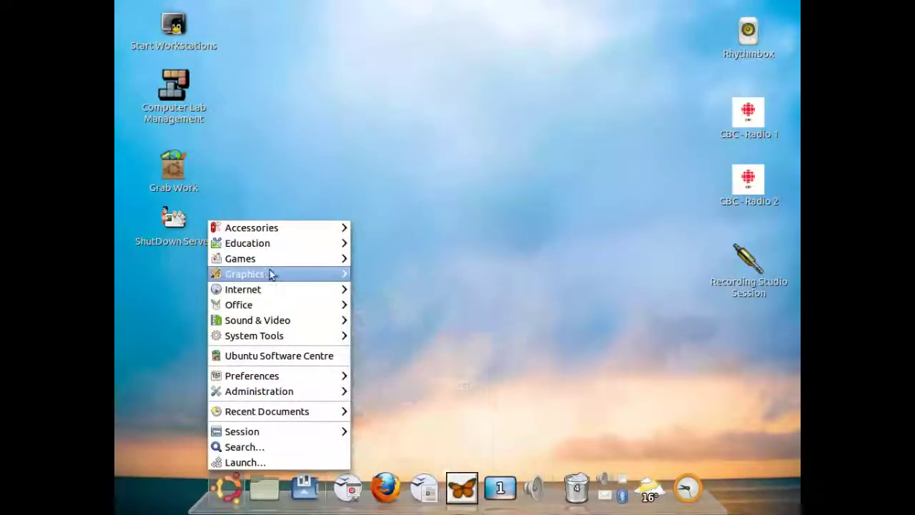
mouse_move(277, 279)
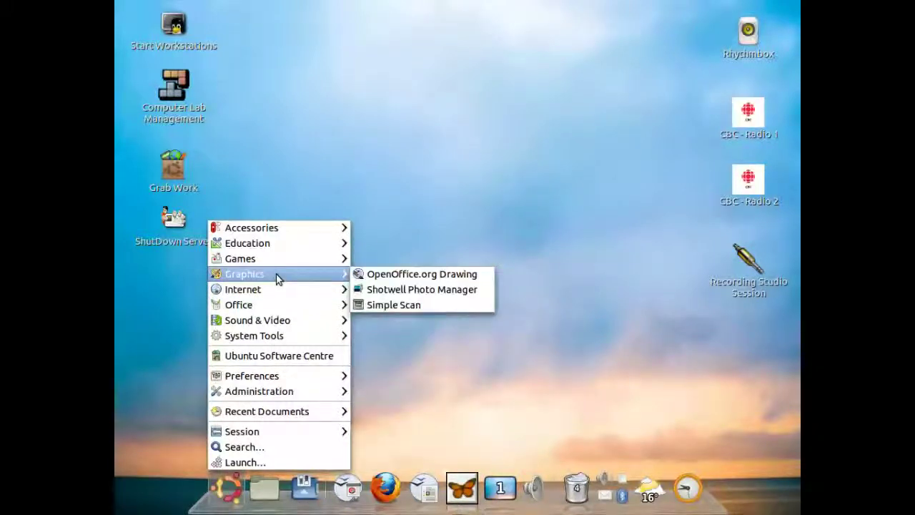
mouse_move(280, 323)
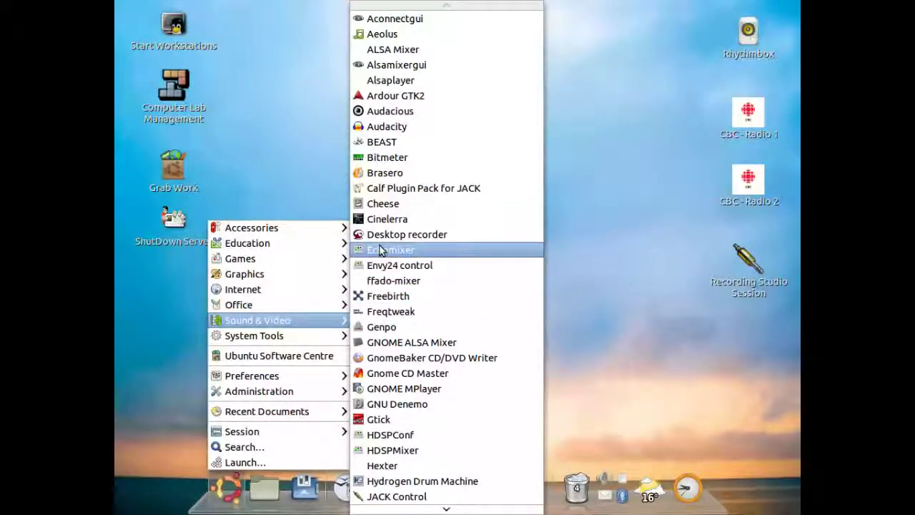
left_click(392, 203)
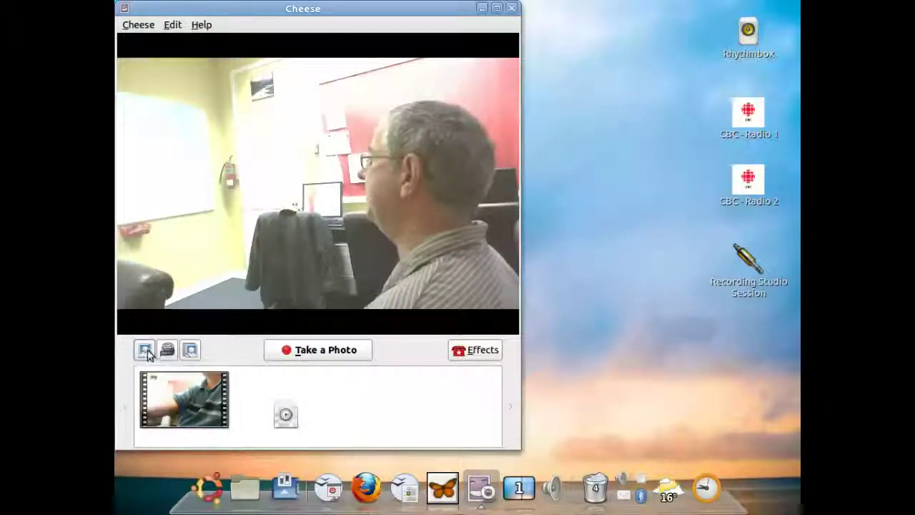
Switch the capture mode to video and multiple photos, and back to single photo.
left_click(169, 352)
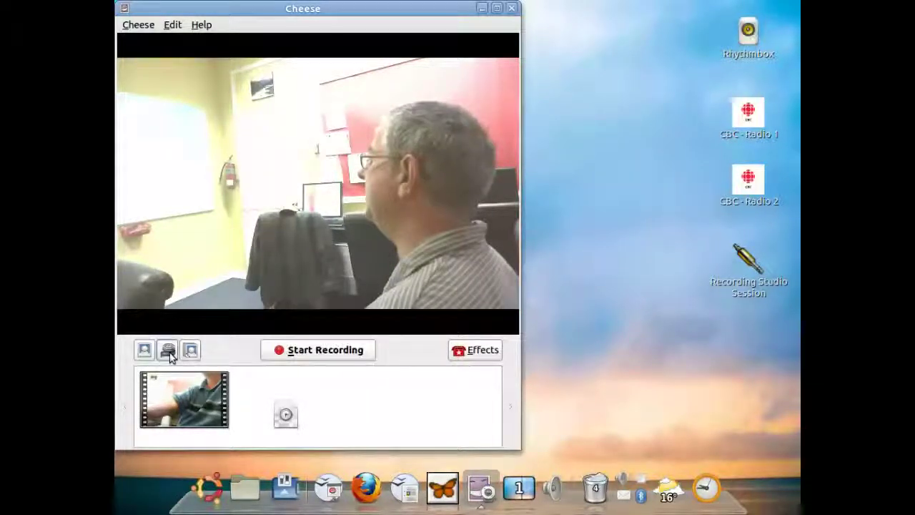
left_click(189, 352)
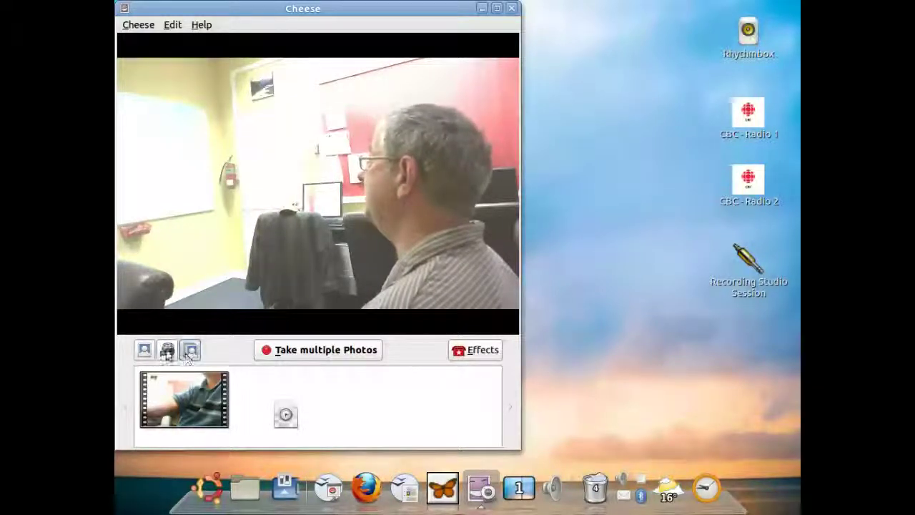
left_click(146, 348)
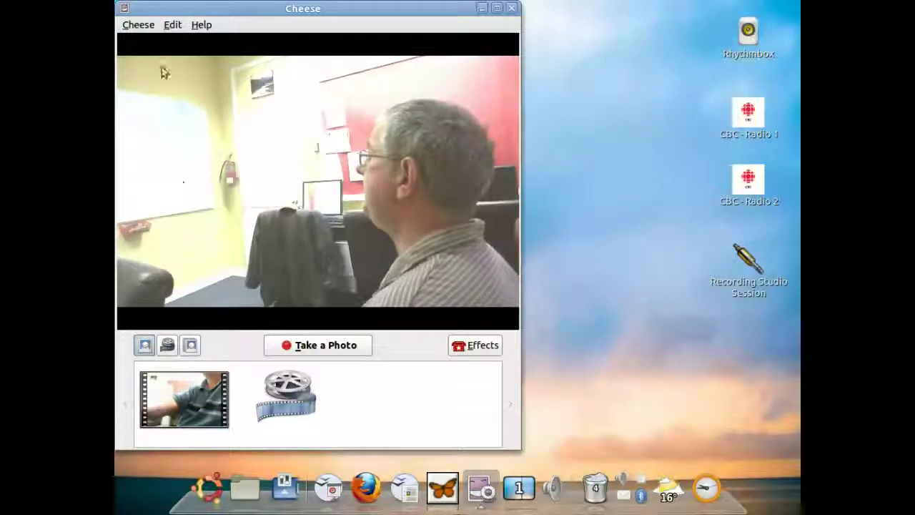
Examine the webcam resolution, image properties and burst mode settings in the preferences, and close them.
left_click(172, 27)
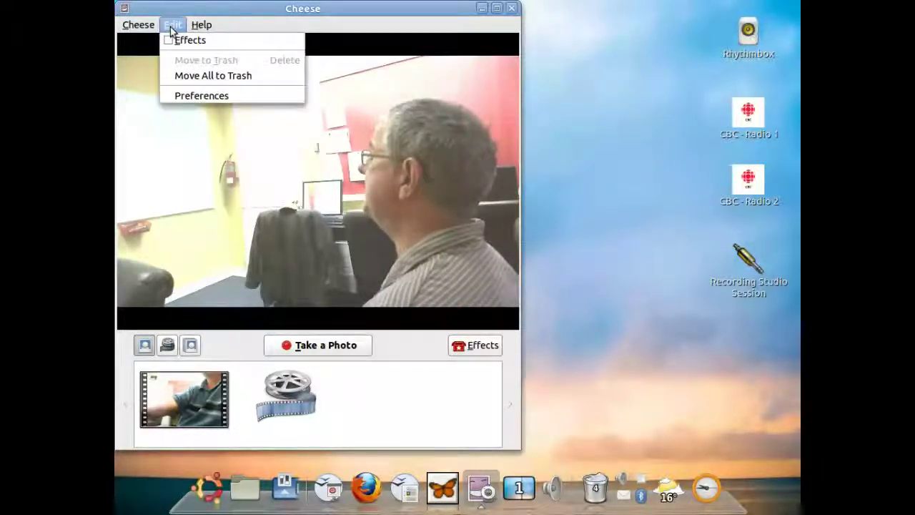
left_click(182, 100)
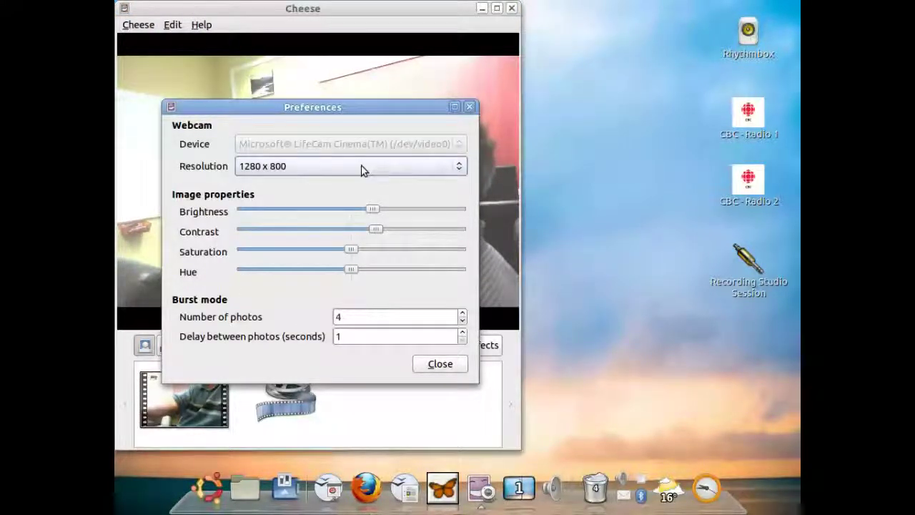
left_click(442, 365)
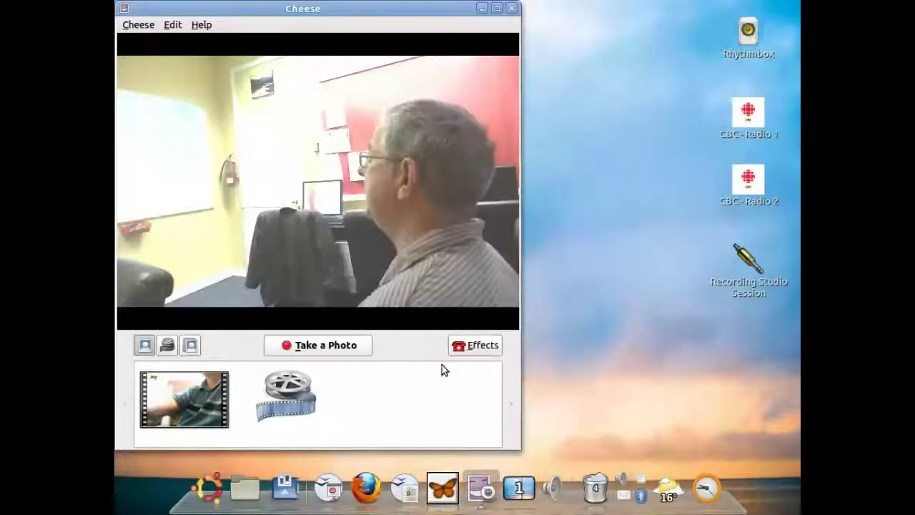
Check the Countdown option and take a single photo with countdown and flash enabled.
left_click(138, 25)
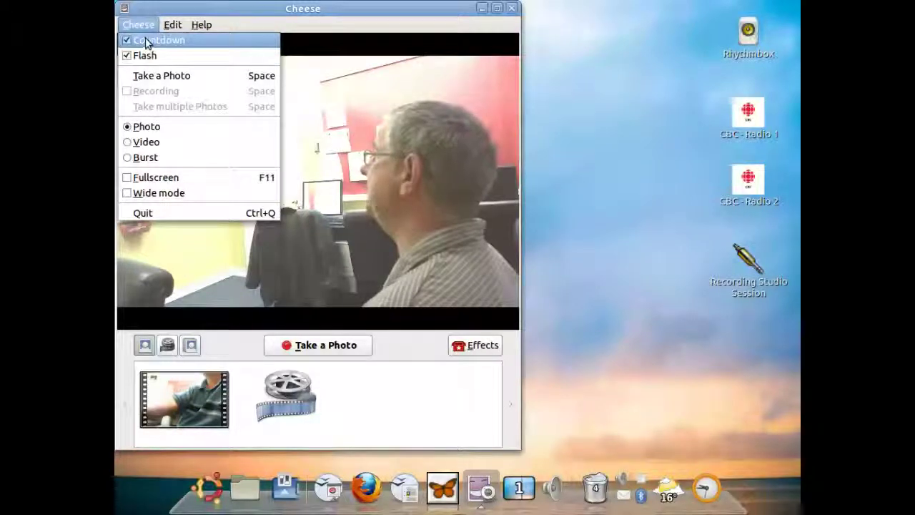
left_click(147, 42)
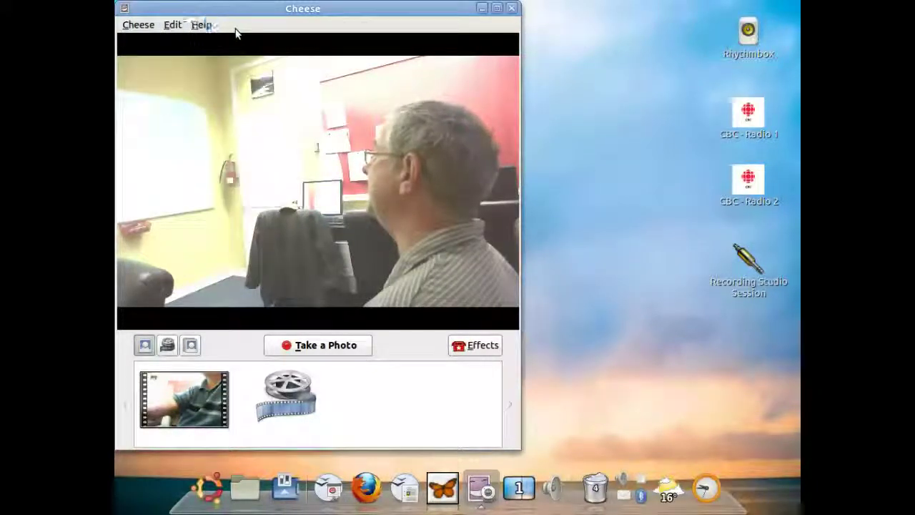
left_click(319, 344)
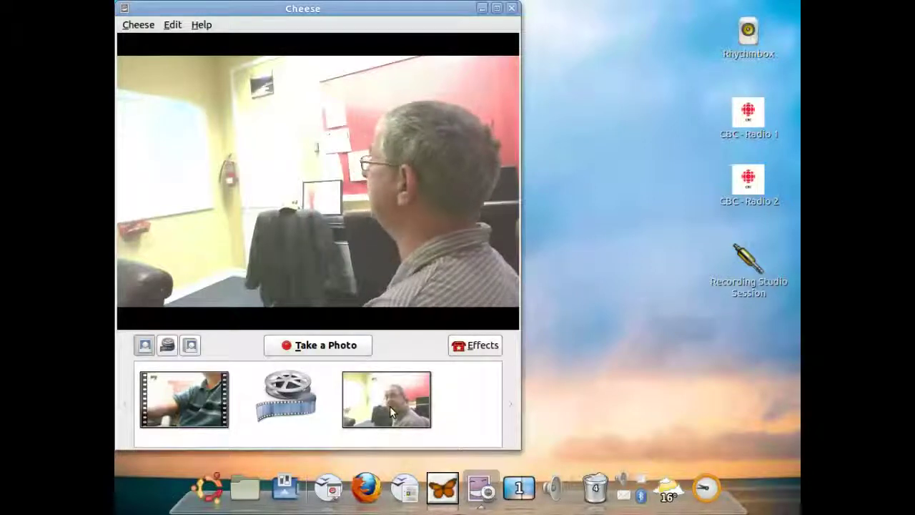
Turn off both the Countdown and Flash options.
left_click(139, 26)
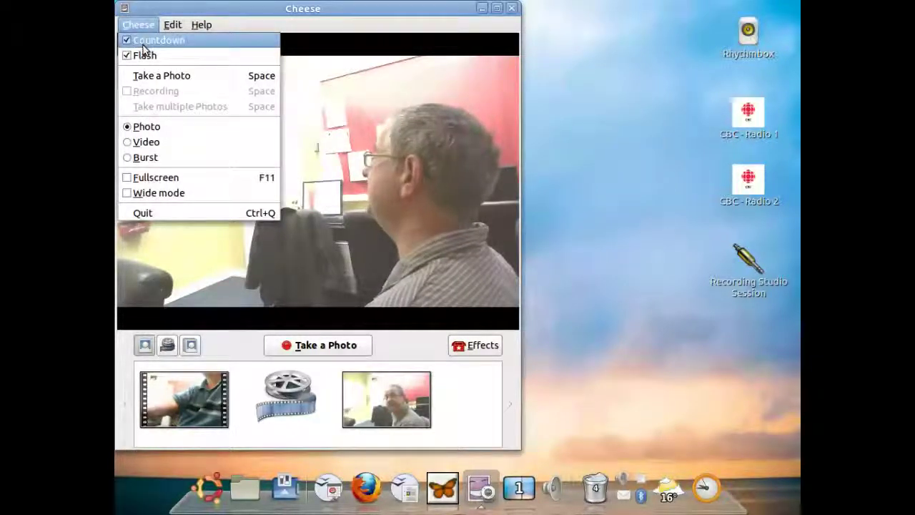
left_click(143, 43)
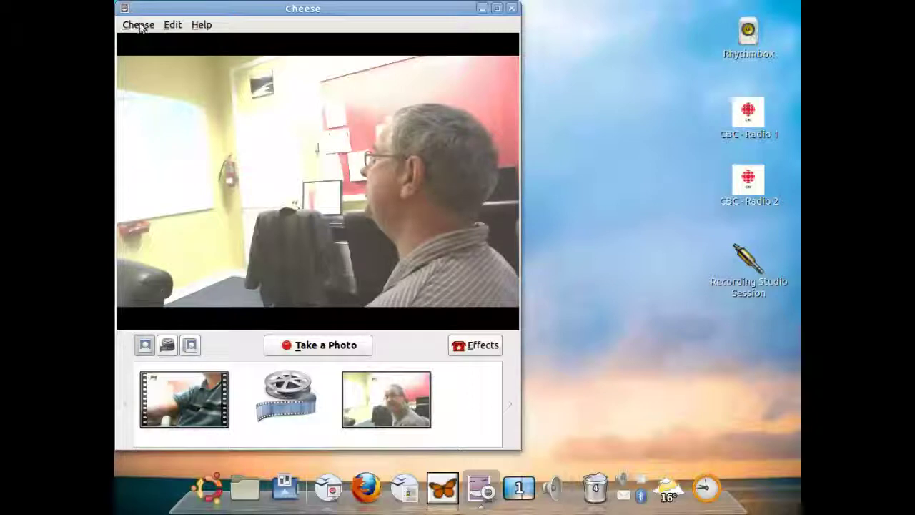
left_click(140, 26)
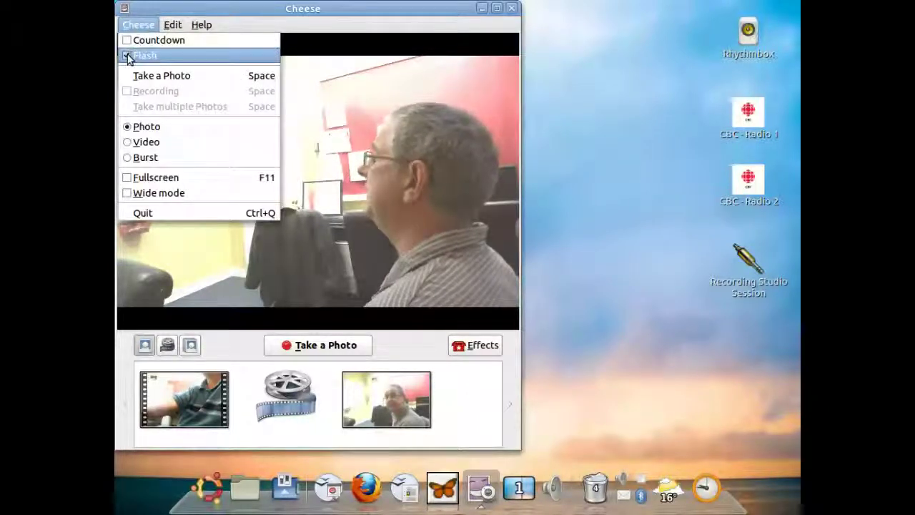
left_click(128, 56)
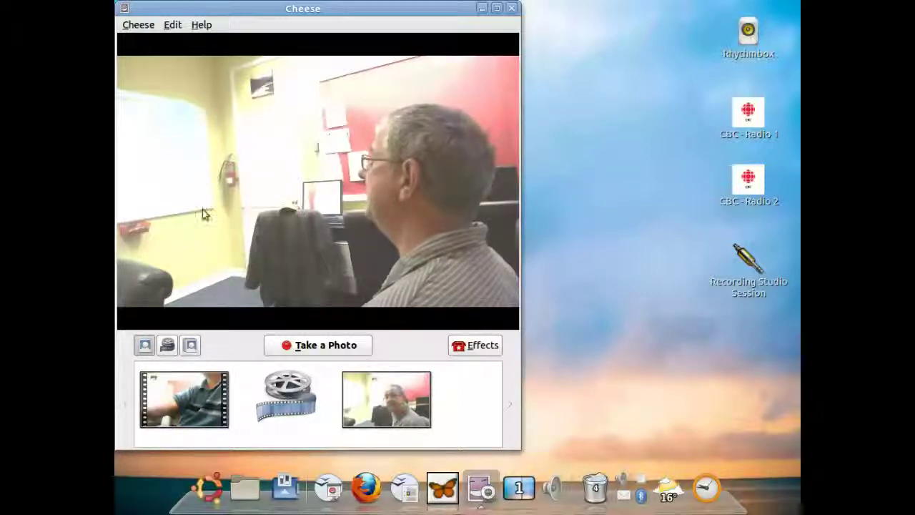
Take several photos in quick succession without countdown, and browse back through their thumbnails.
left_click(321, 347)
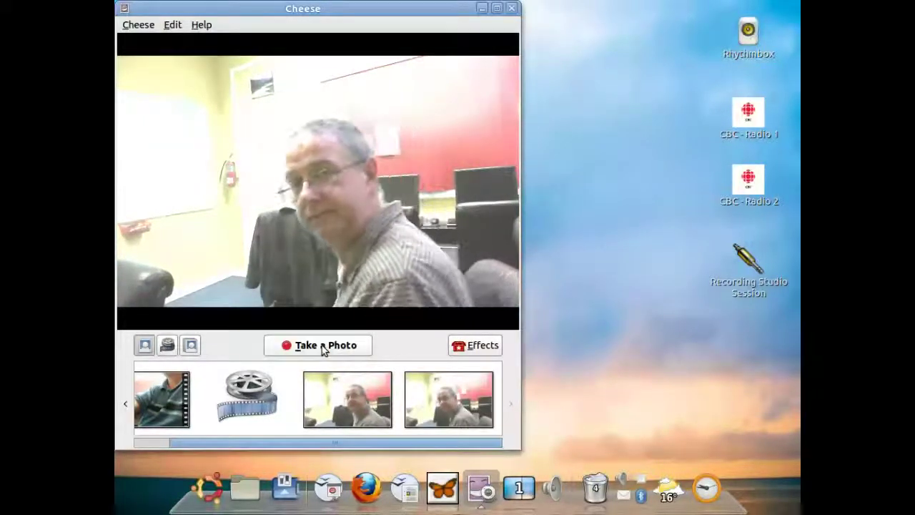
left_click(322, 347)
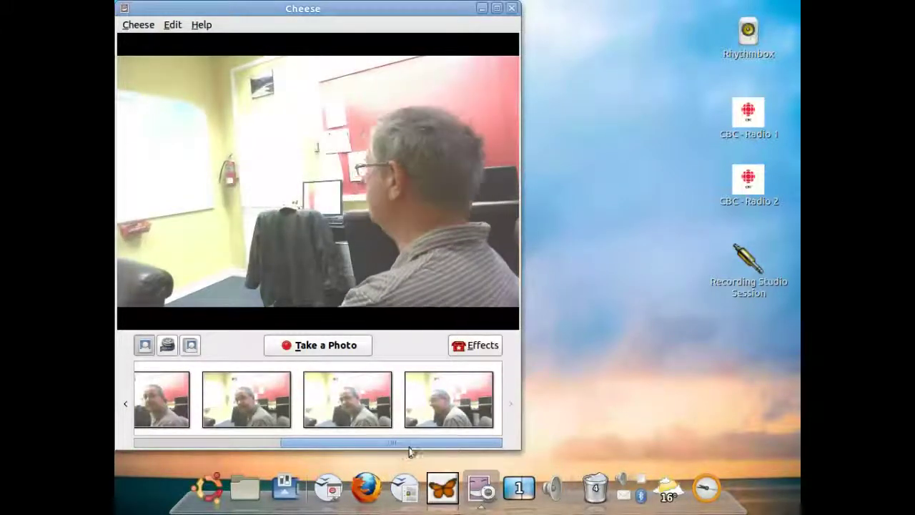
left_click_drag(409, 450, 305, 464)
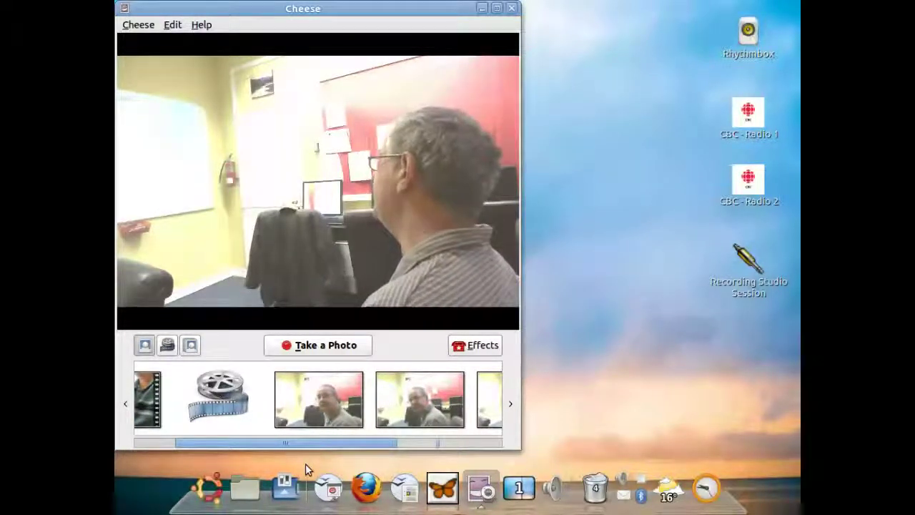
Turn the Countdown and Flash options back on.
left_click(146, 25)
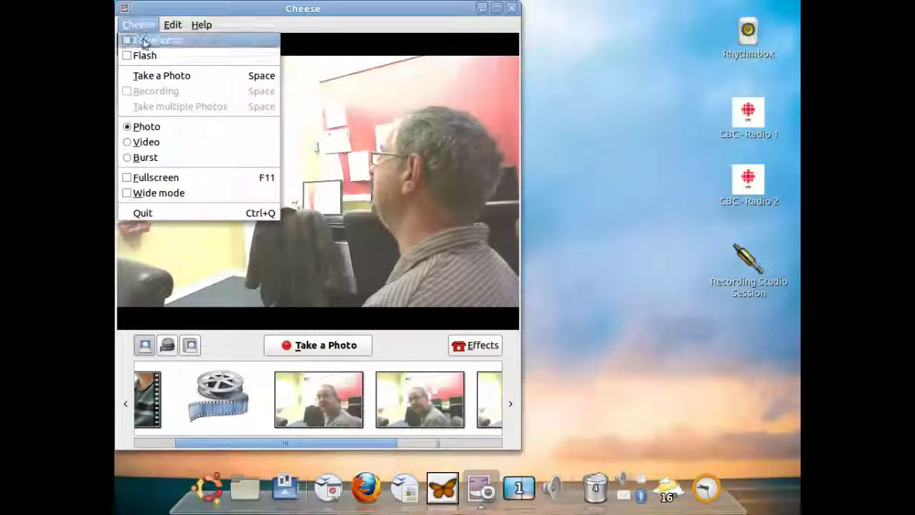
left_click(144, 41)
left_click(142, 25)
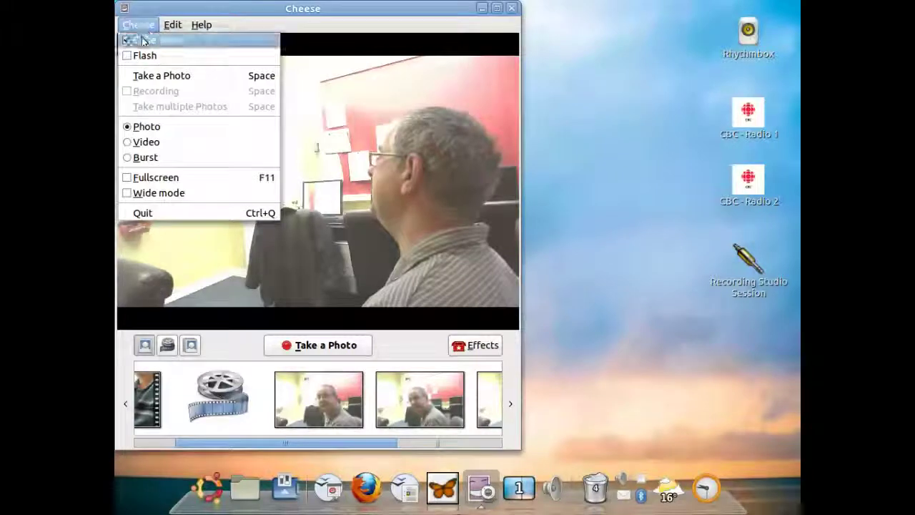
left_click(139, 57)
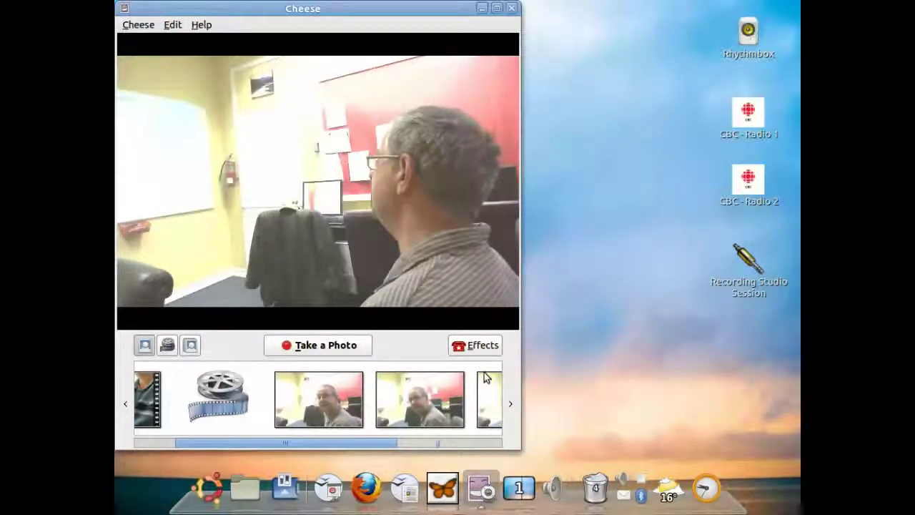
Apply the Warp effect and return to the live camera view.
left_click(478, 347)
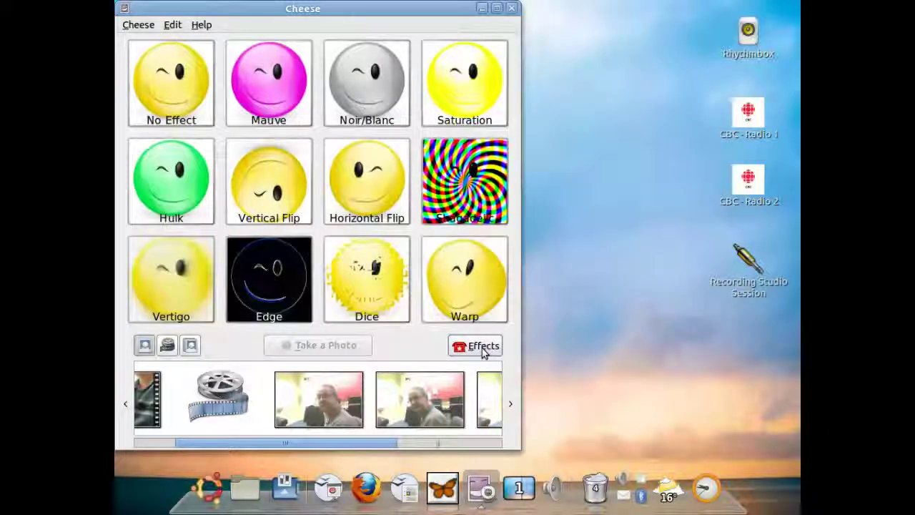
left_click(472, 304)
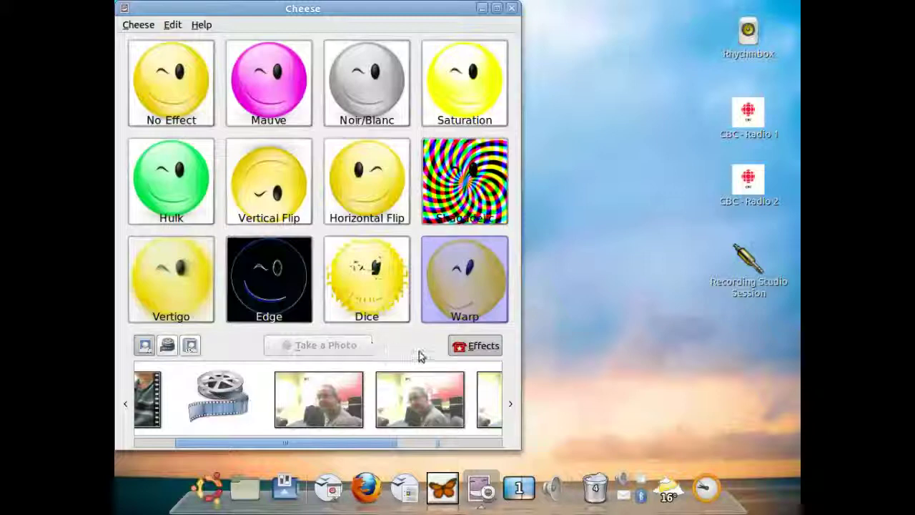
left_click(471, 345)
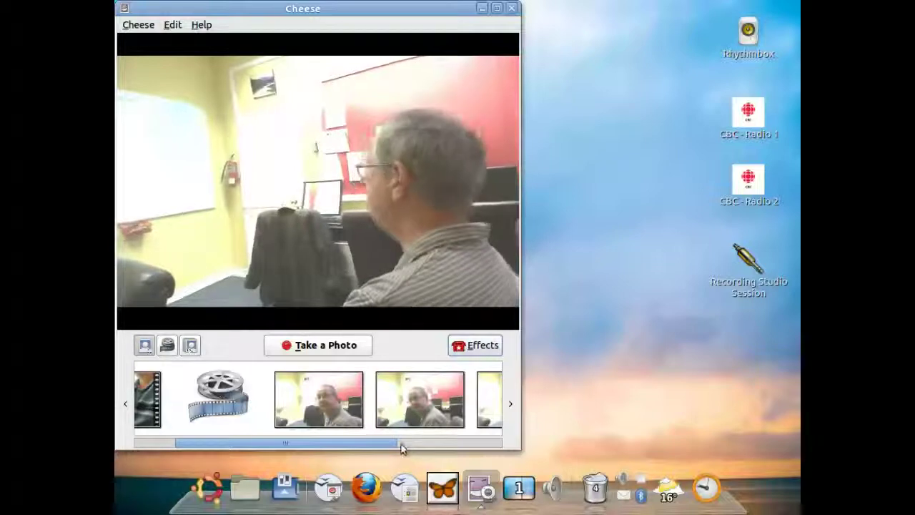
Take two photos with the Warp effect applied and look over the newest thumbnails.
left_click(305, 345)
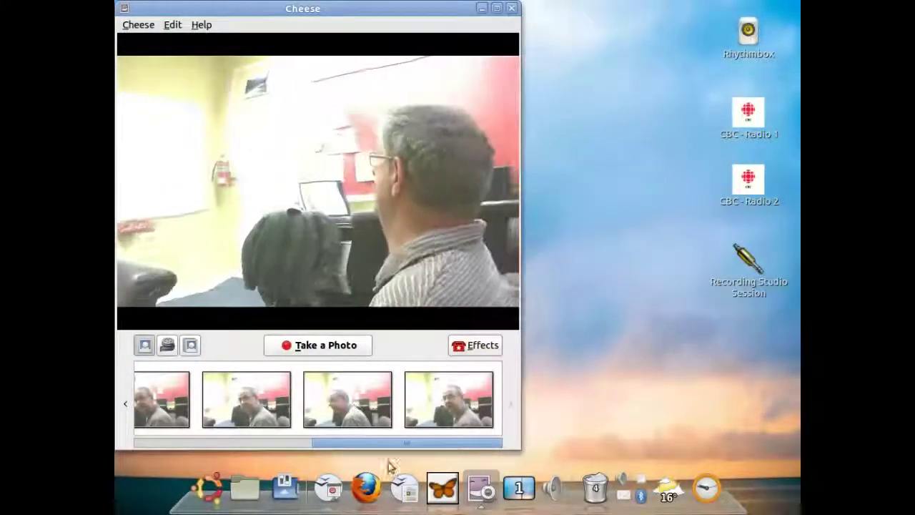
left_click(323, 345)
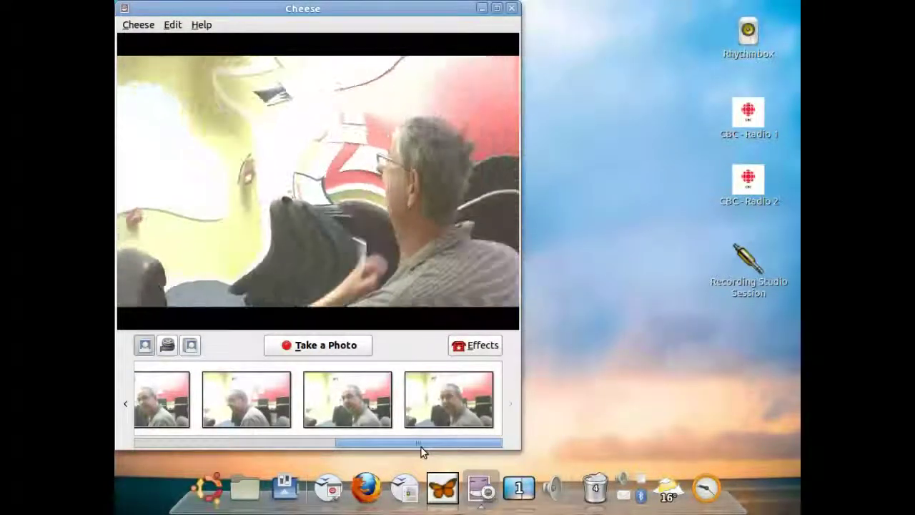
mouse_move(414, 446)
left_mouse_down()
mouse_move(218, 476)
mouse_move(348, 462)
mouse_move(385, 442)
mouse_move(419, 444)
left_mouse_up()
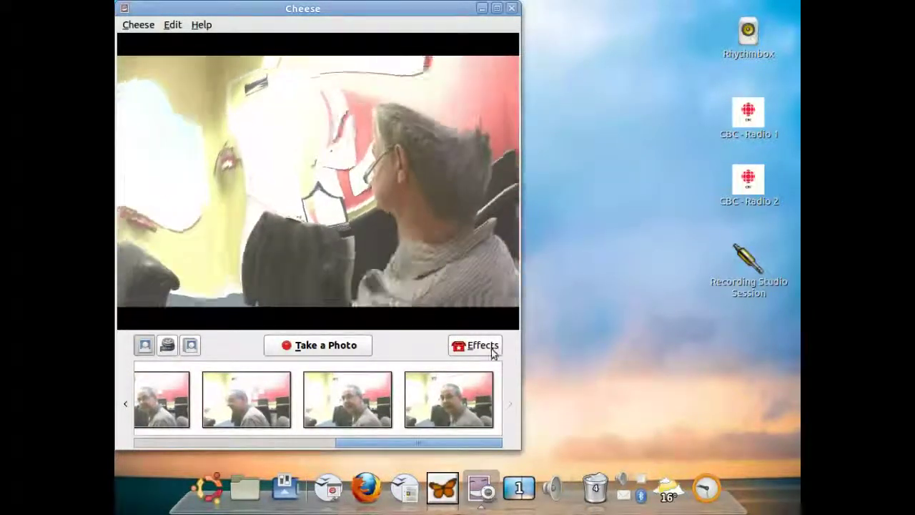
Reopen the effects gallery and remove the Warp effect.
left_click(492, 351)
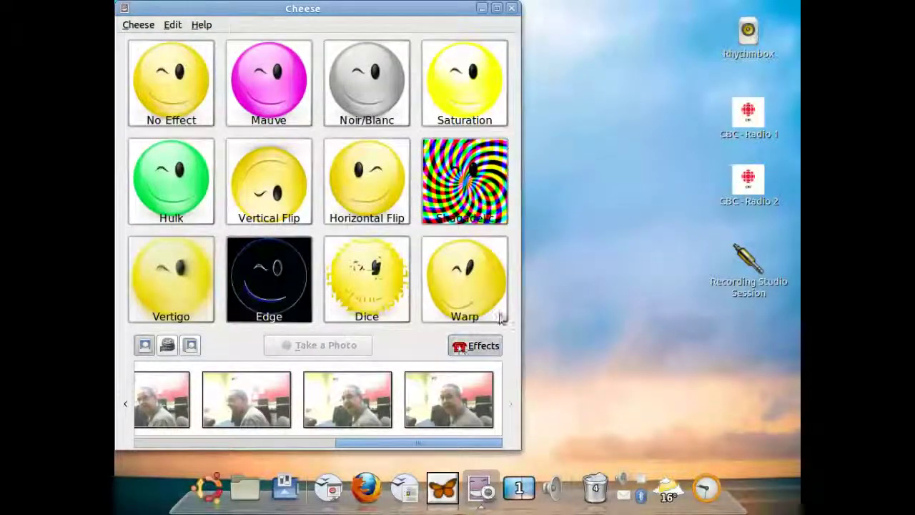
left_click(486, 346)
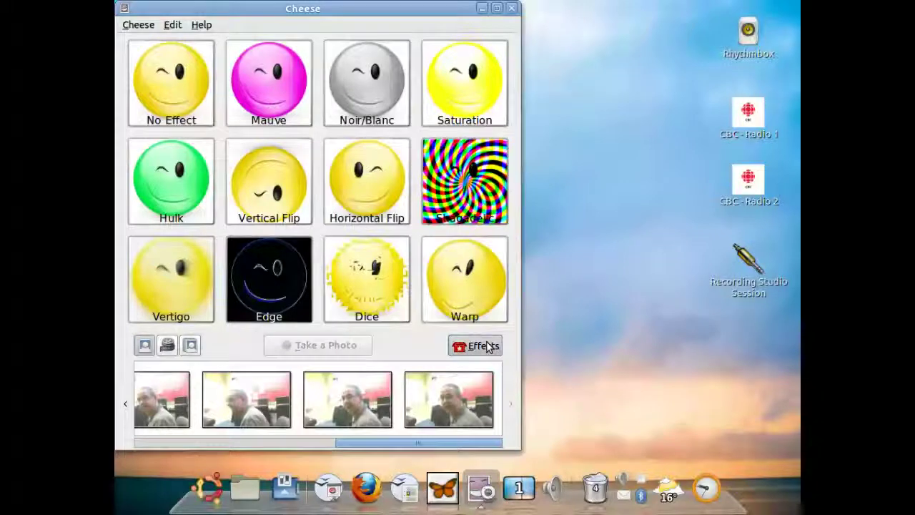